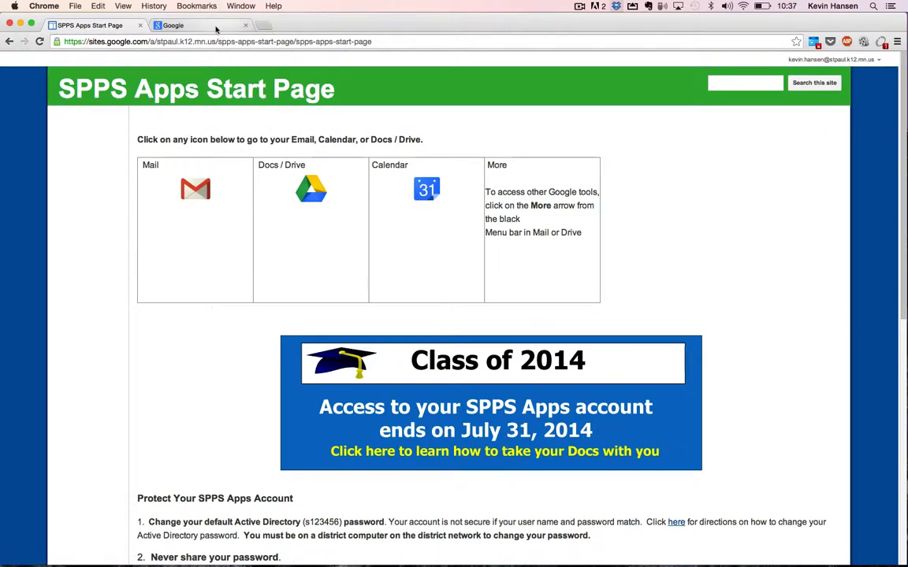
Step: Enter the address start.stpaul.k12.mn.us in a new browser tab without loading it
key("super+t")
type("start.stpaul.k12.mn.us")
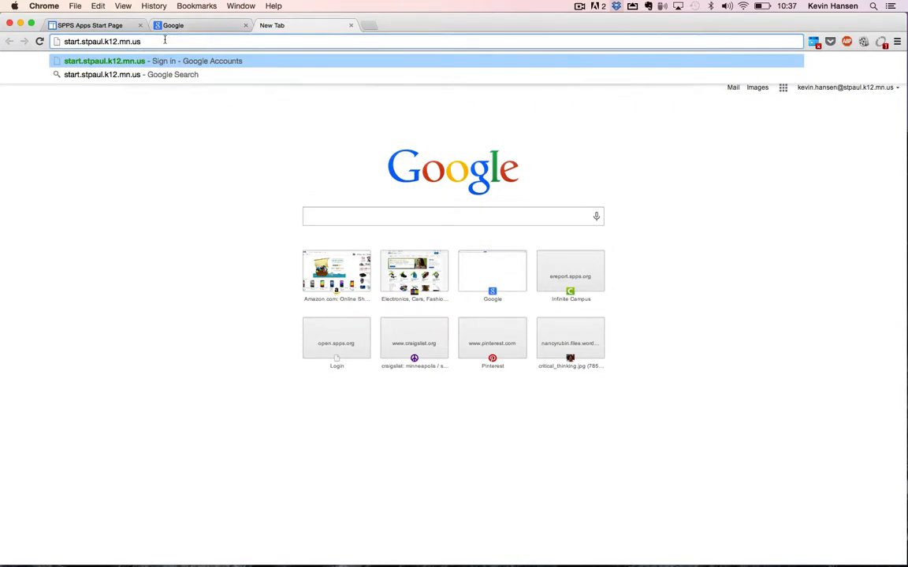
left_click_drag(164, 40, 60, 25)
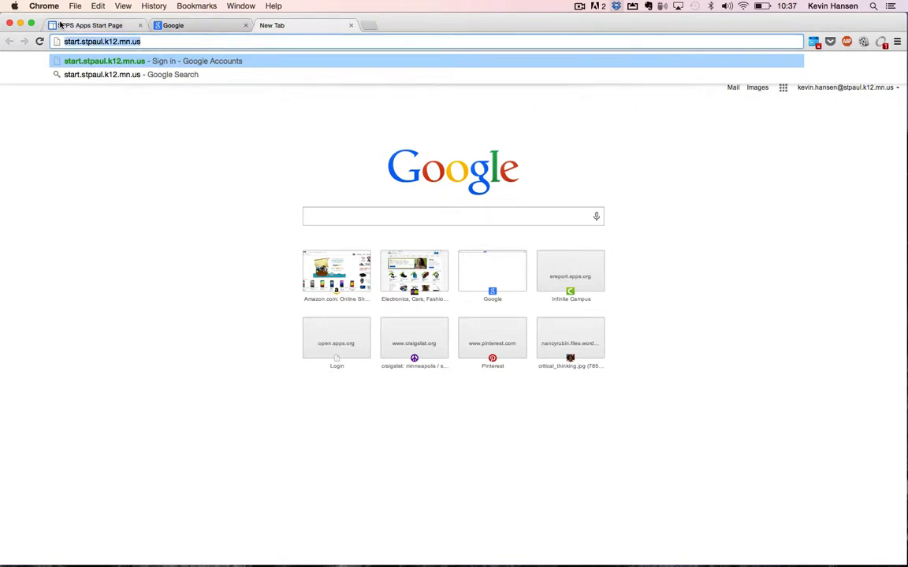
left_click(63, 40)
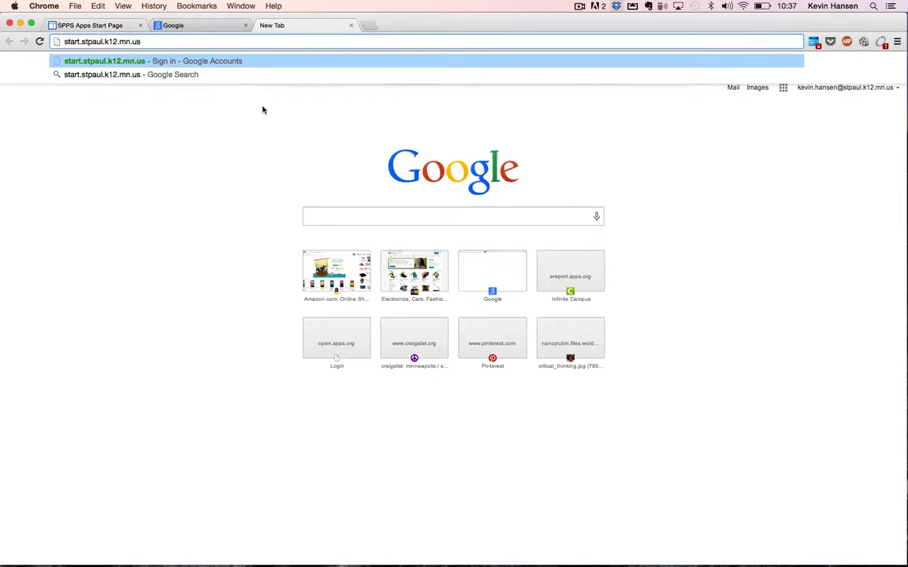
Step: Search Google for "spps apps" in the already open Google tab
left_click(233, 25)
type("spps apps")
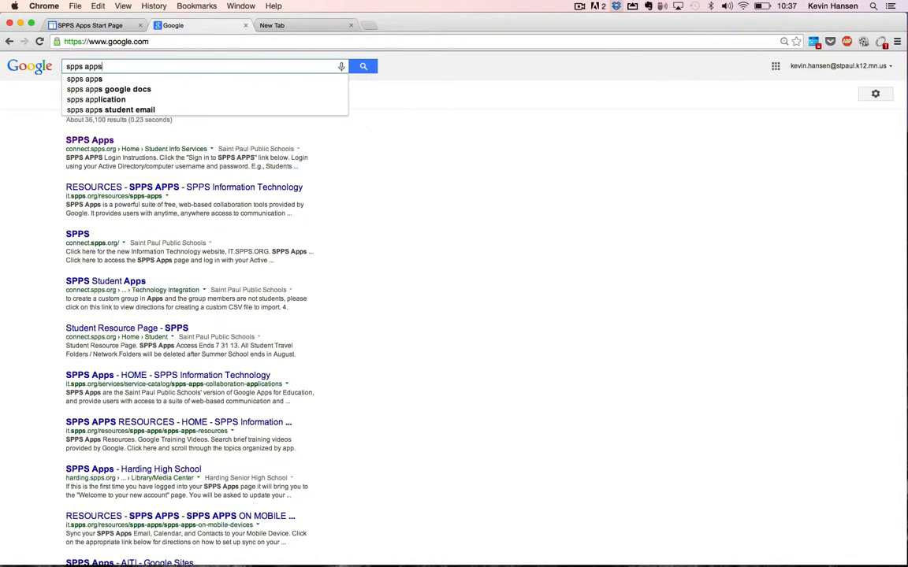
key("Return")
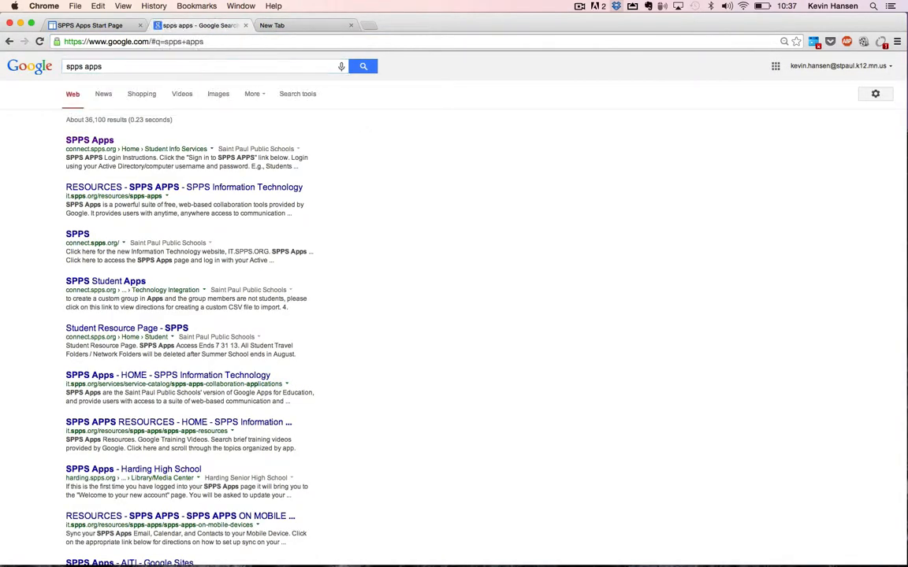
Step: Go through the SPPS Apps result's sign-in link to the start page and open Docs / Drive from there
left_click(89, 140)
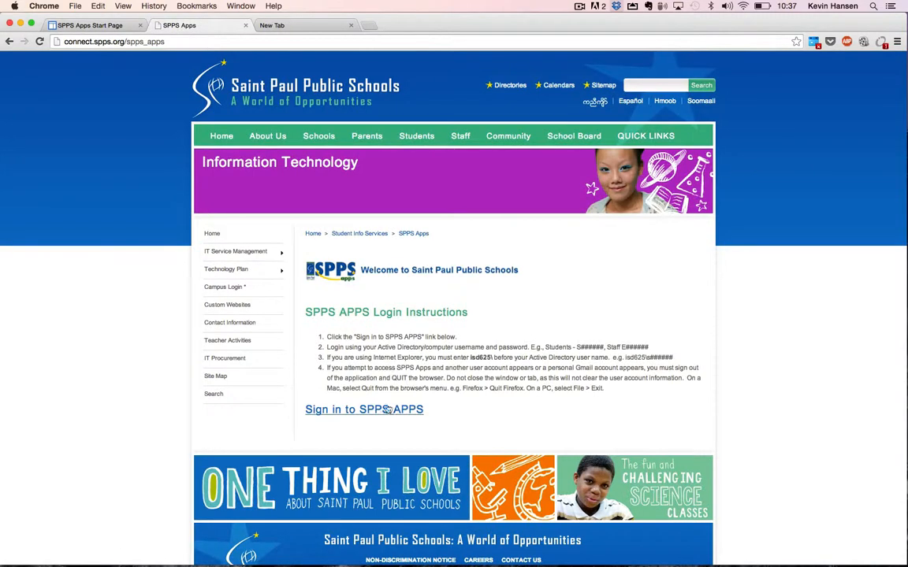
left_click(398, 410)
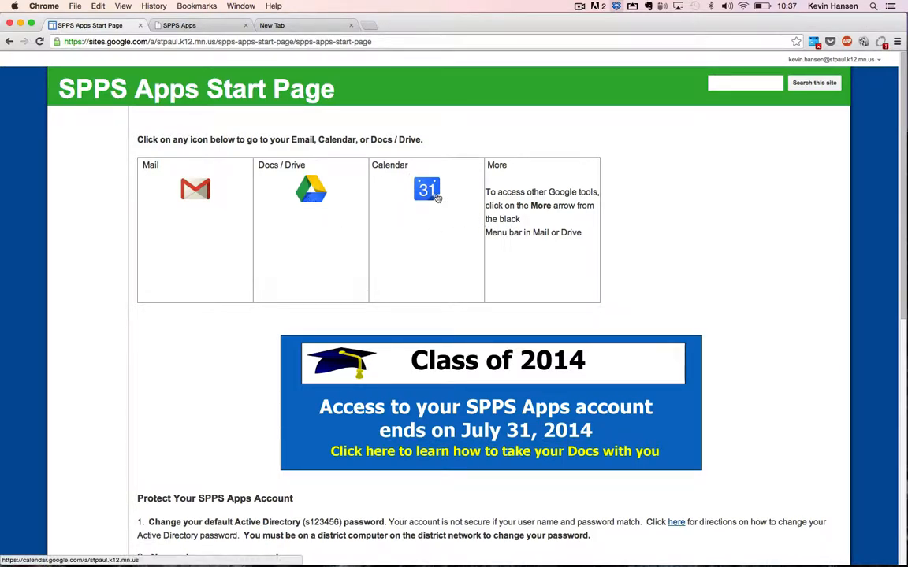
left_click(322, 189)
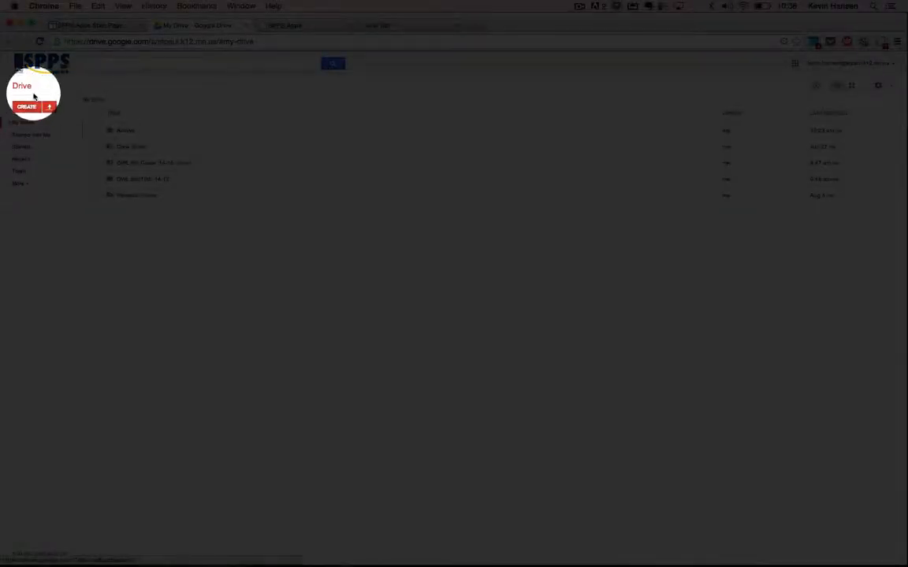
Step: Create a new folder named "7th English" in My Drive
left_click(29, 107)
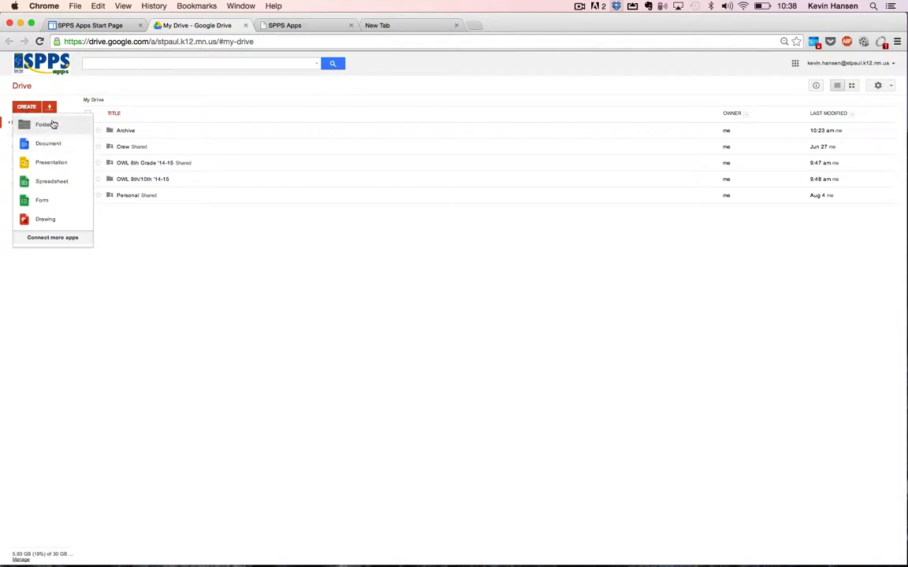
left_click(45, 124)
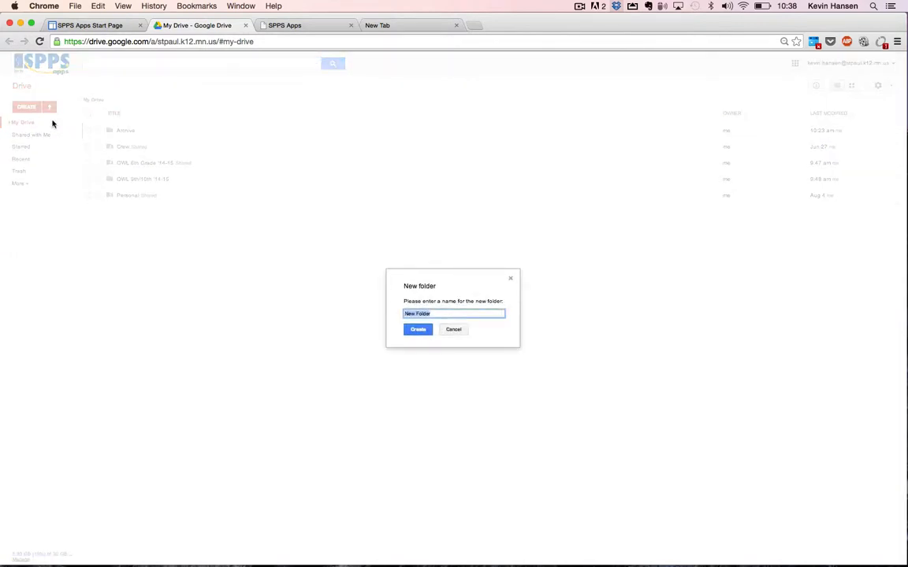
type("7th English")
key("Return")
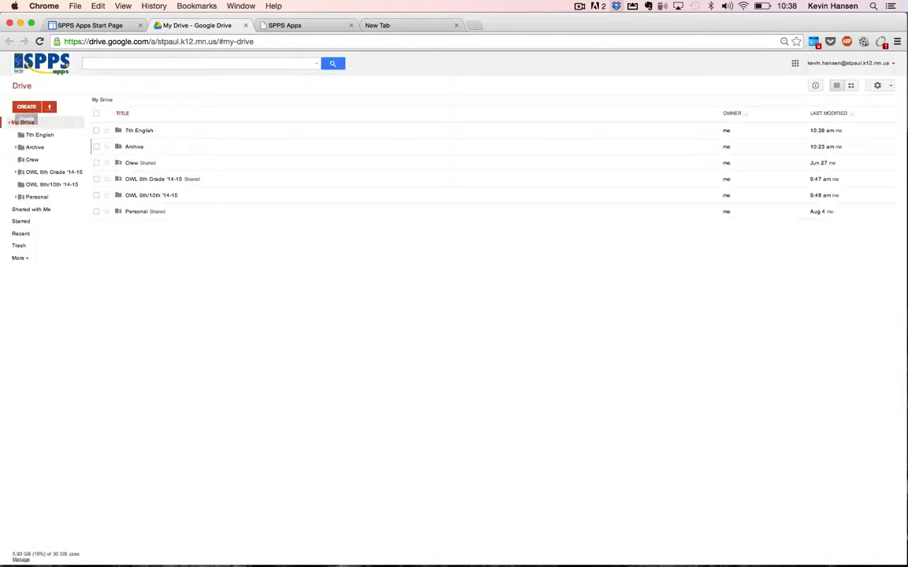
Step: Share the 7th English folder so that anyone with the link can view it
right_click(148, 134)
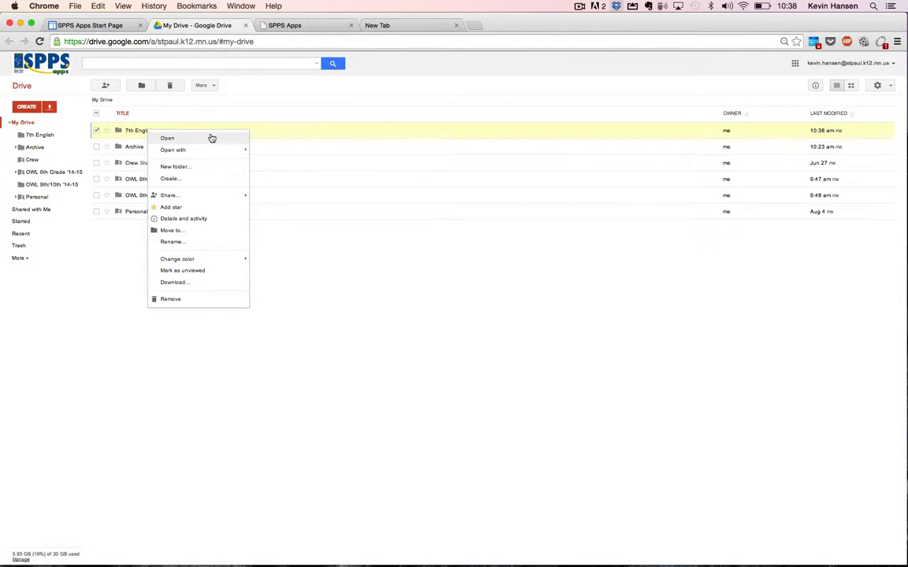
mouse_move(195, 196)
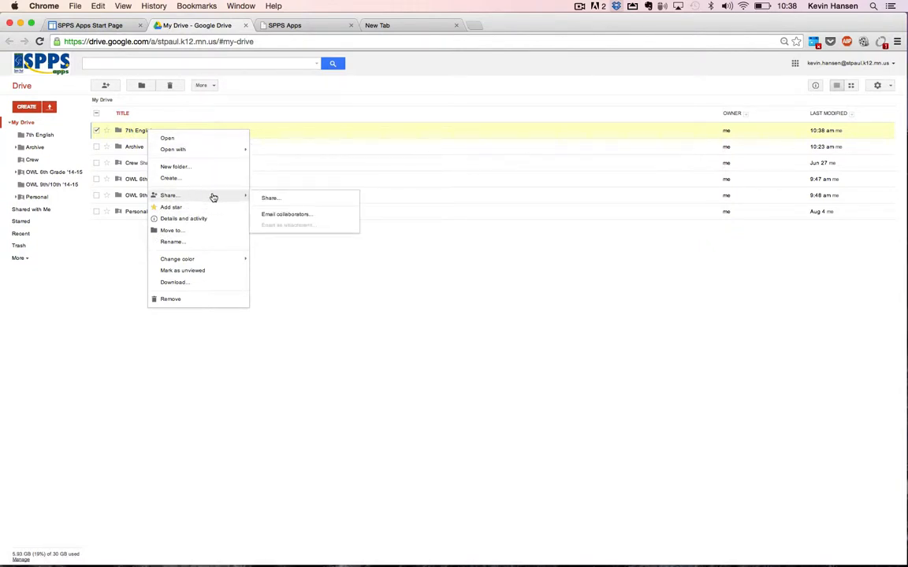
left_click(318, 198)
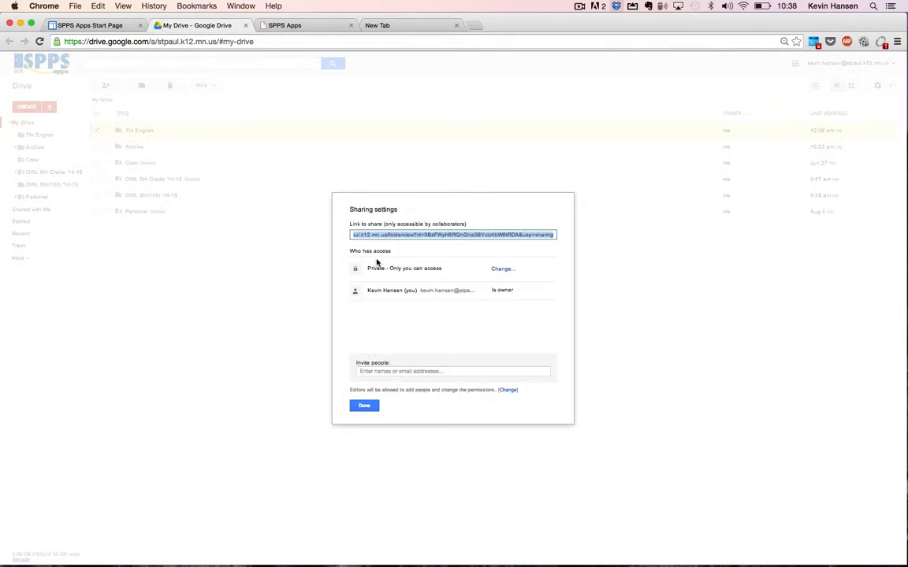
left_click(503, 268)
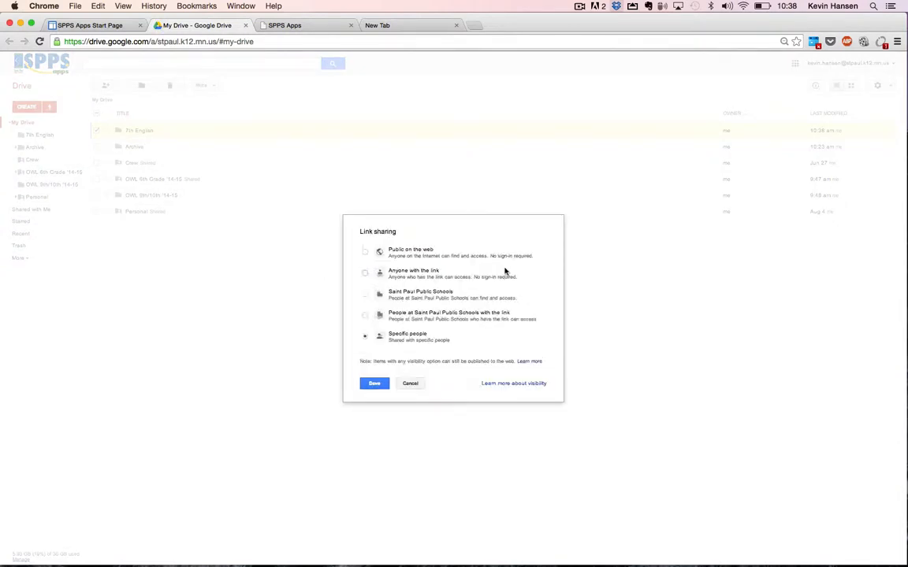
left_click(392, 280)
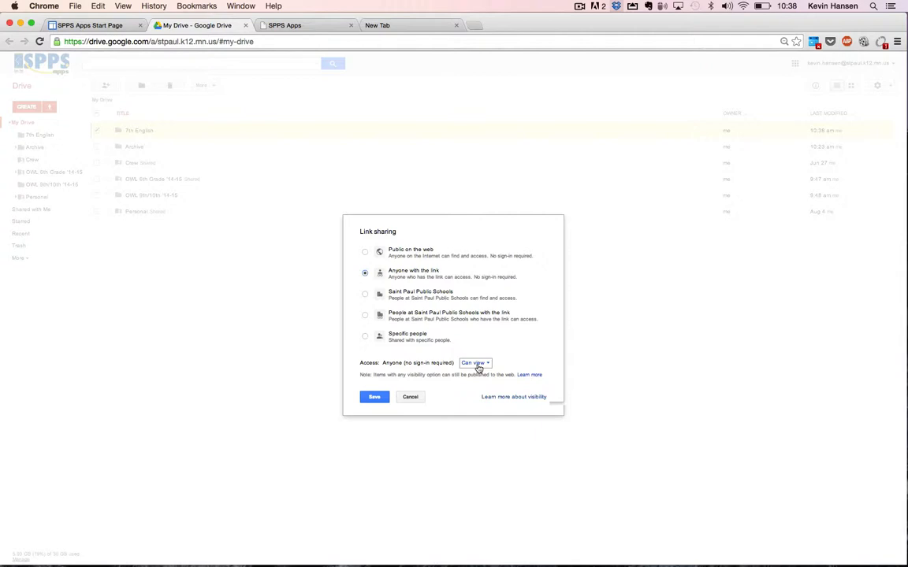
left_click(375, 397)
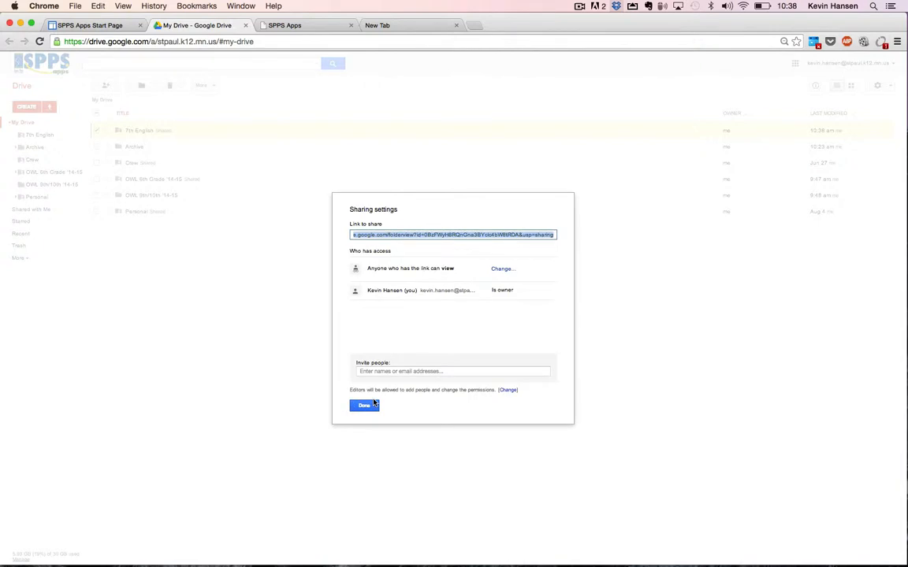
left_click(370, 404)
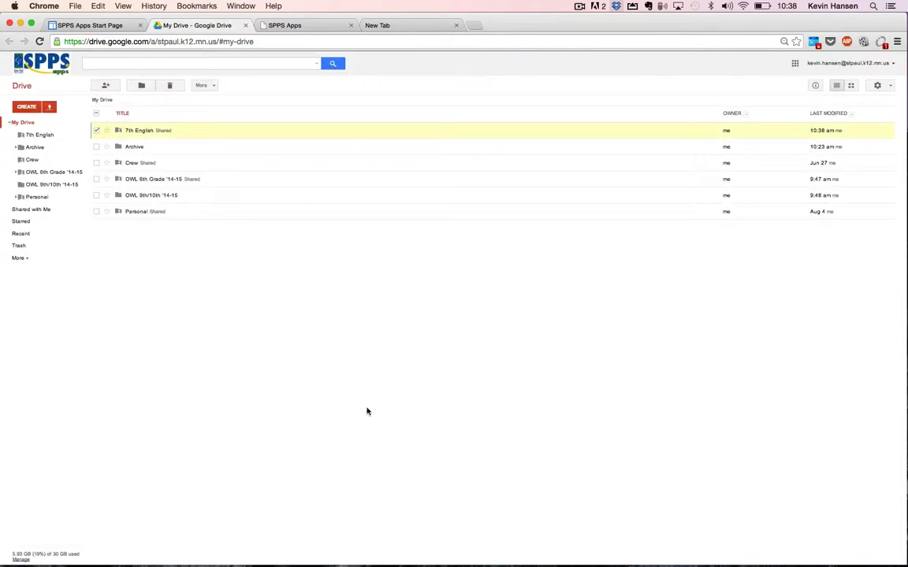
Step: Open the 7th English folder and upload 7thSyllabus.docx into it with the folder's sharing permissions
left_click(140, 132)
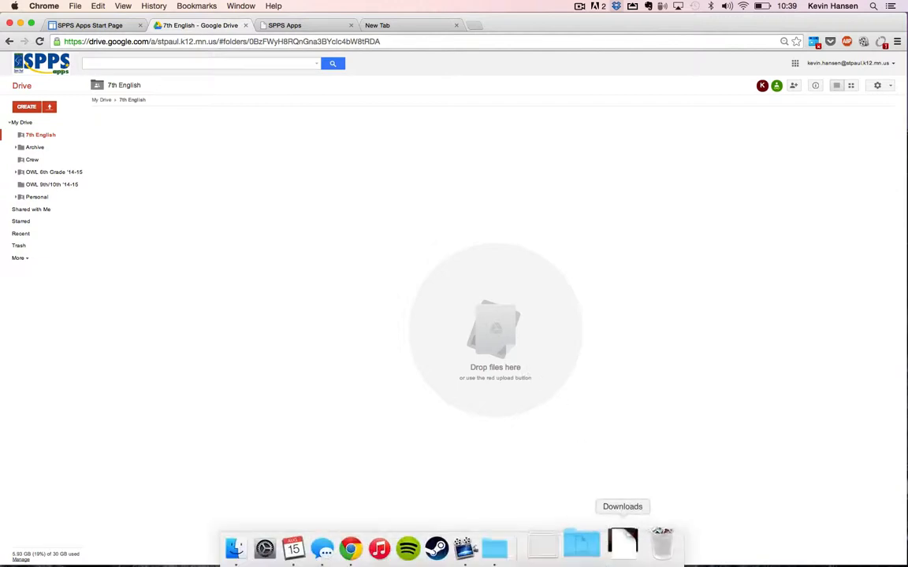
left_click(586, 545)
left_click_drag(595, 513, 414, 309)
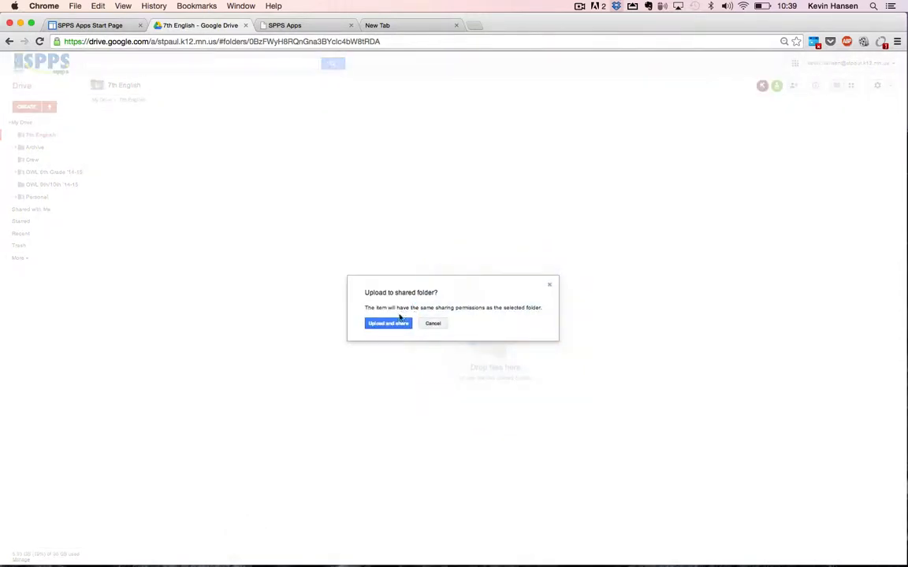
left_click(387, 324)
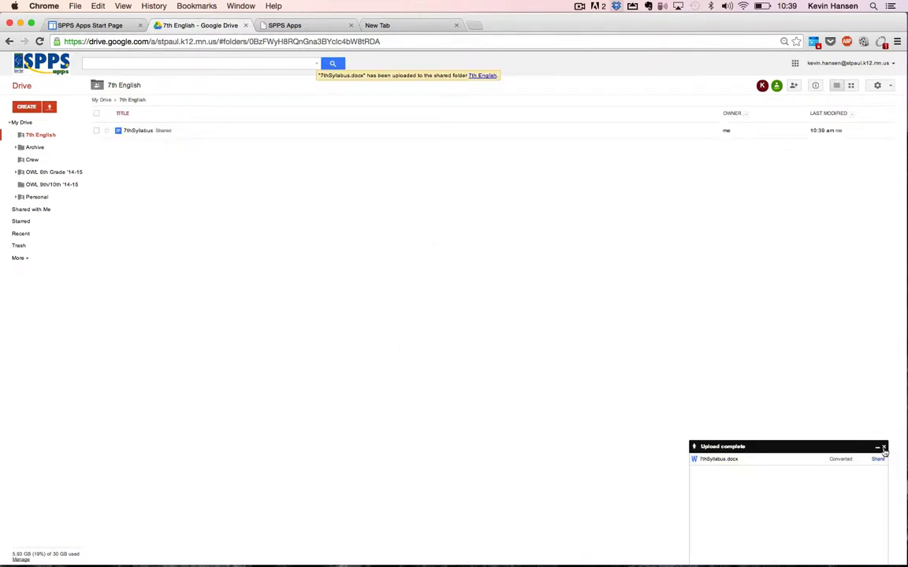
left_click(884, 447)
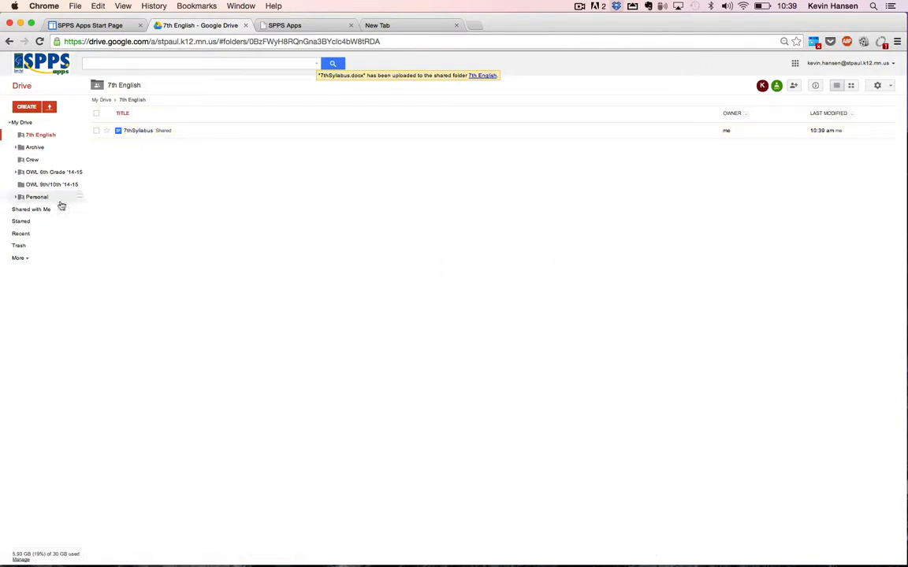
Step: Replace the LOREM IPSUM heading in the 7thSyllabus document with "7th Grade Syllabus" and reopen the document to check the edit
left_click(137, 130)
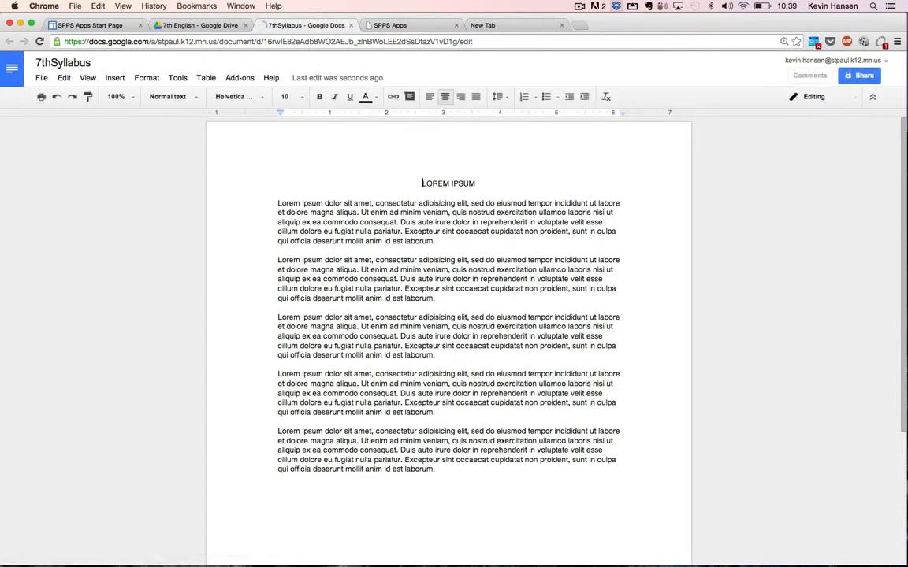
triple_click(449, 182)
type("7th Gra")
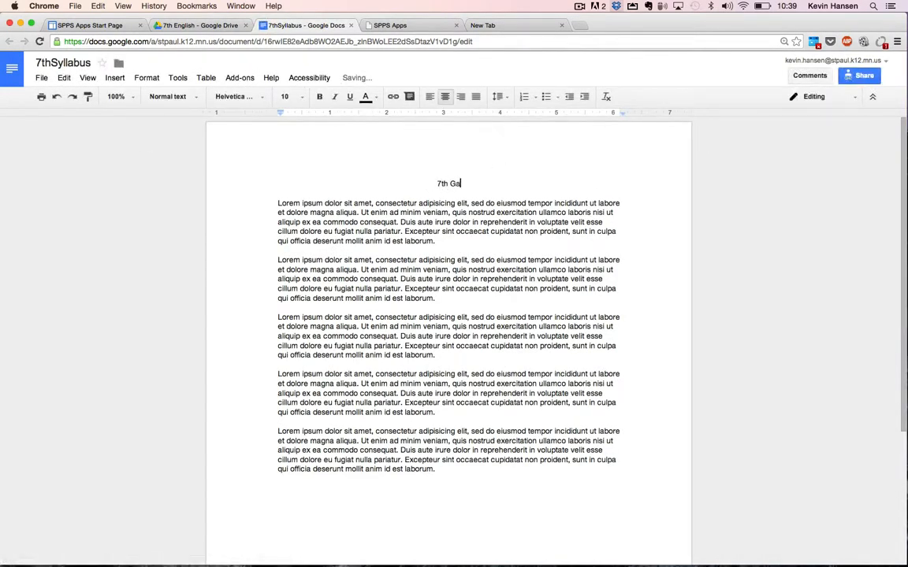
type("de Syllabus")
key("super+w")
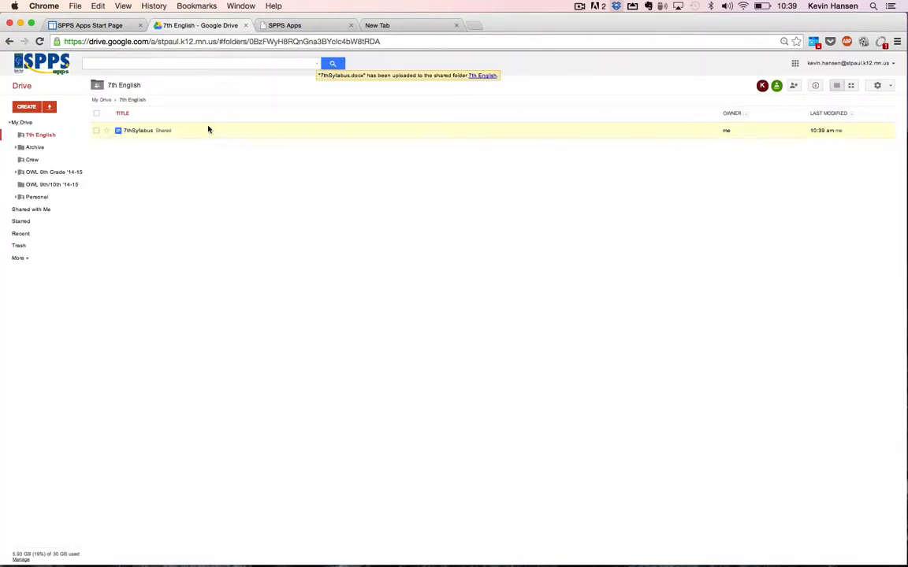
left_click(144, 131)
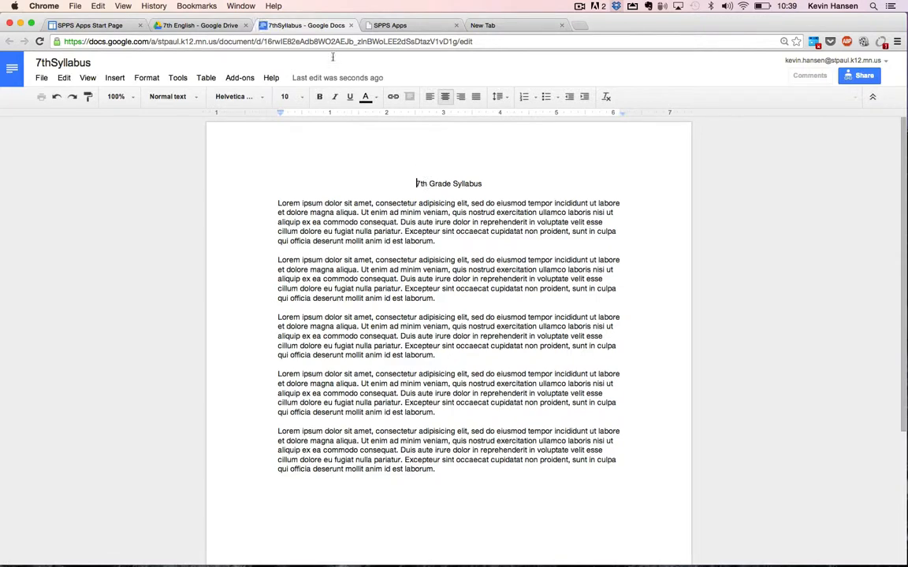
key("super+w")
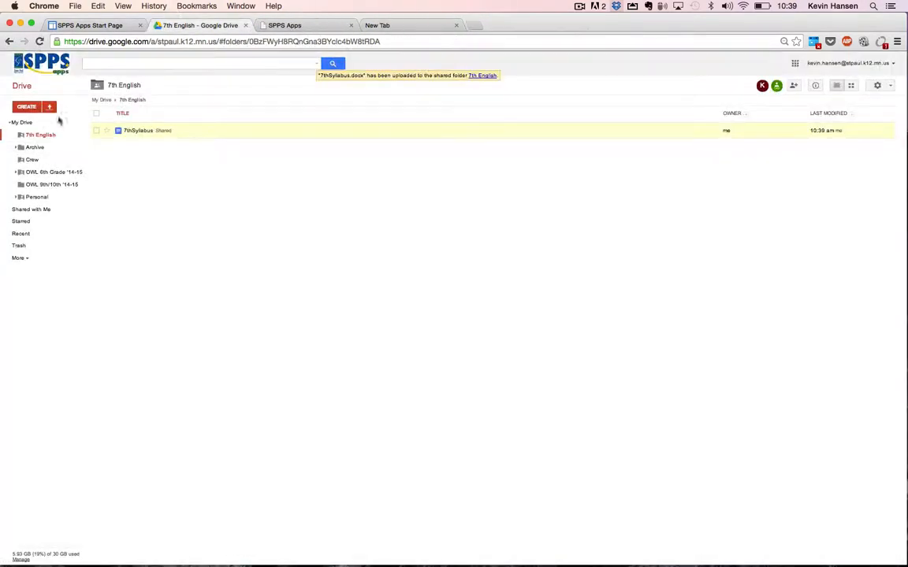
left_click(51, 108)
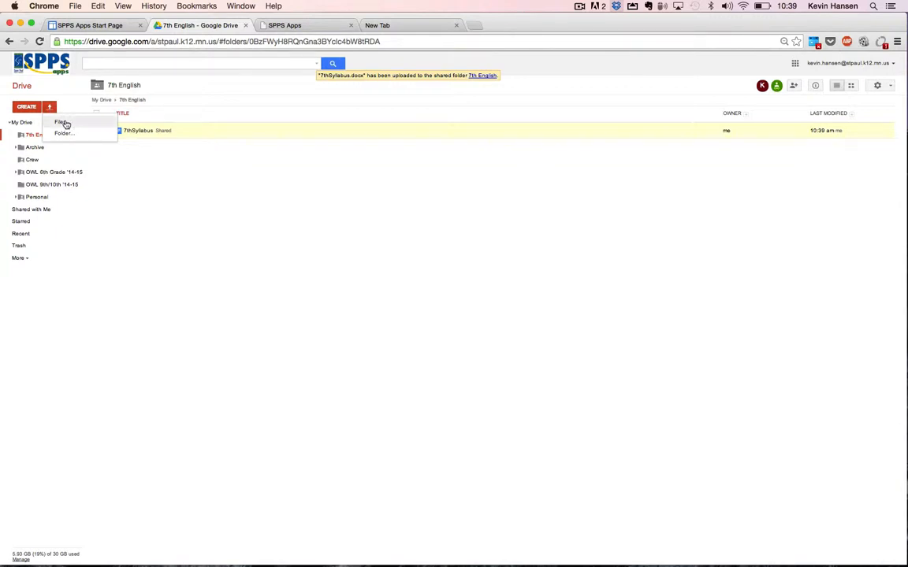
left_click(67, 124)
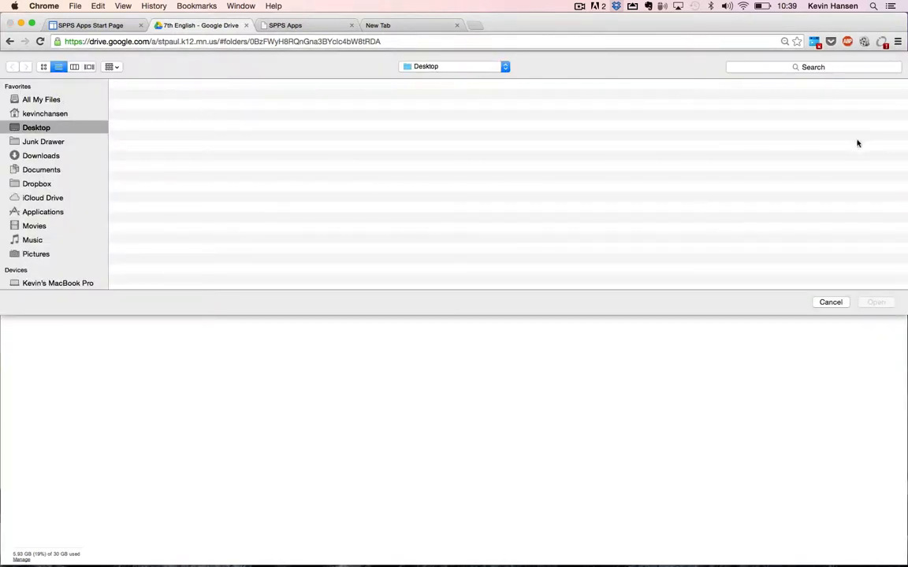
left_click(840, 307)
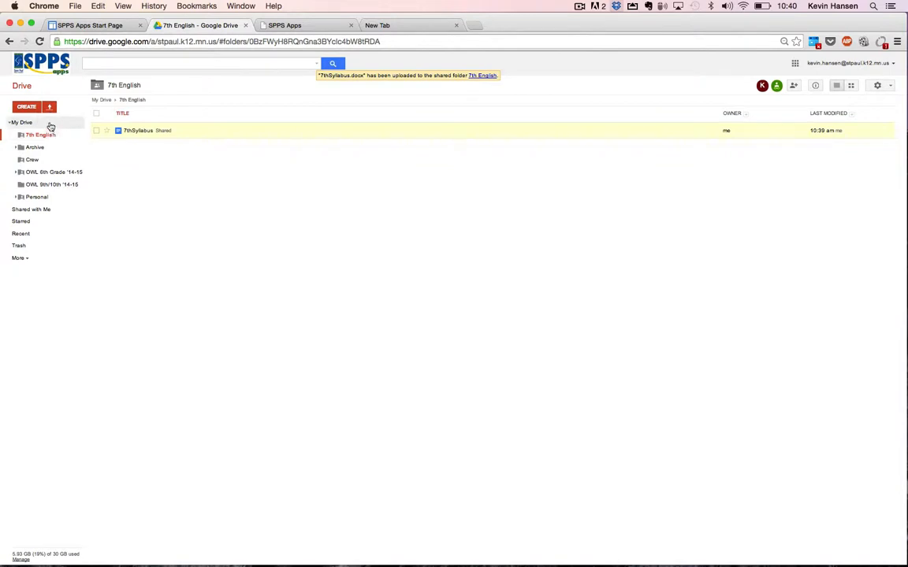
Step: Create a new text document in the 7th English folder, sharing it with the folder's permissions
left_click(26, 107)
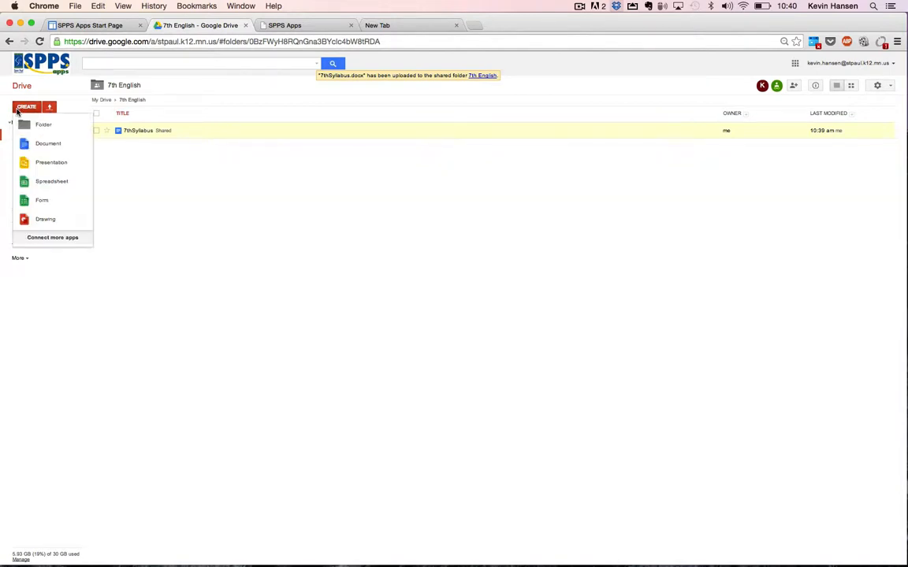
left_click(37, 125)
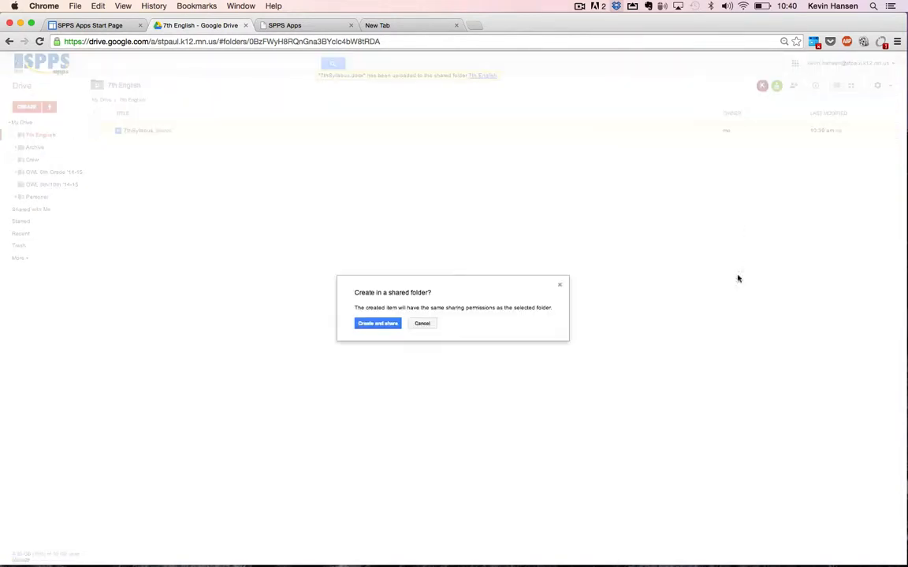
left_click(383, 323)
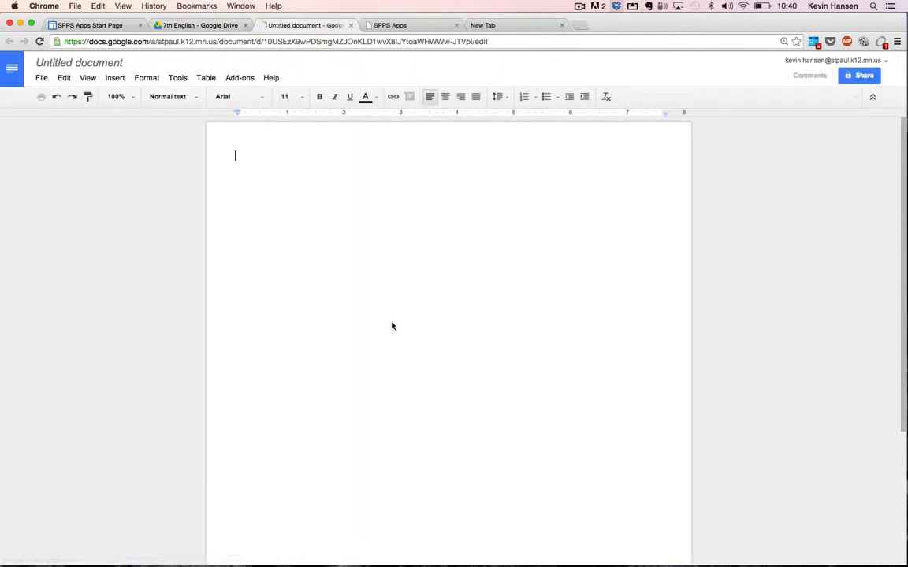
Step: Rename the untitled document as "7th Grade Syllabus"
left_click(93, 64)
type("7th Gr")
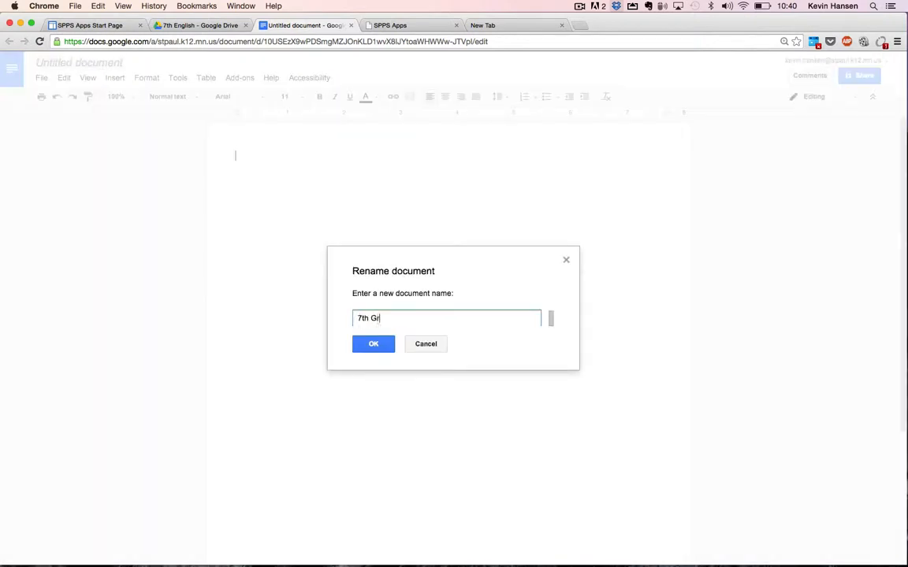
type("ade Syllabus")
key("Return")
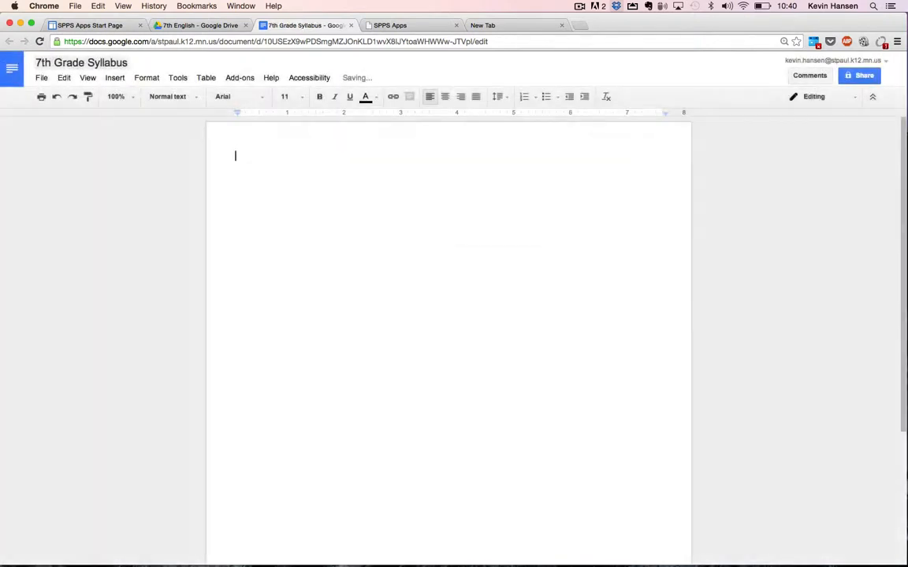
Step: Close the new 7th Grade Syllabus document and move the uploaded 7thSyllabus file in the 7th English folder to the trash
scroll(352, 235, "down", 5)
scroll(351, 235, "up", 5)
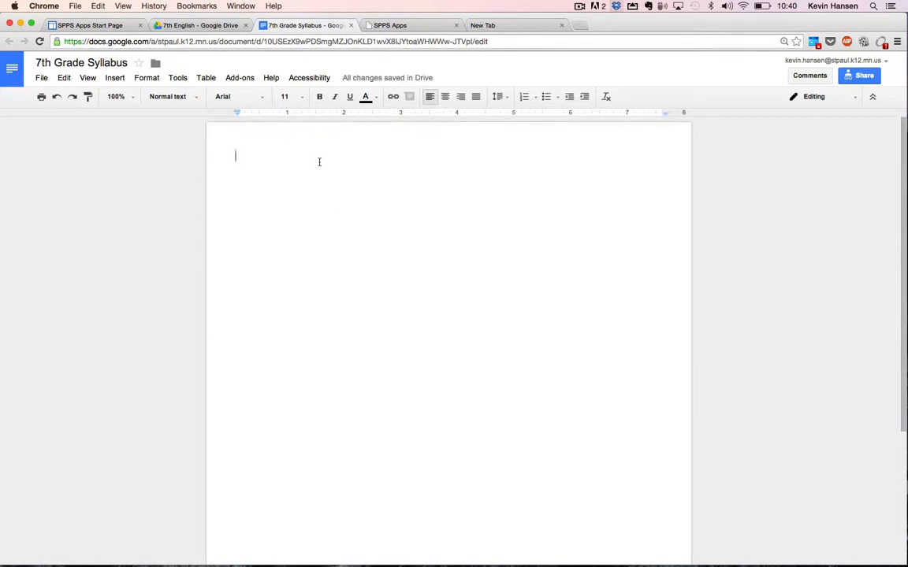
key("super+w")
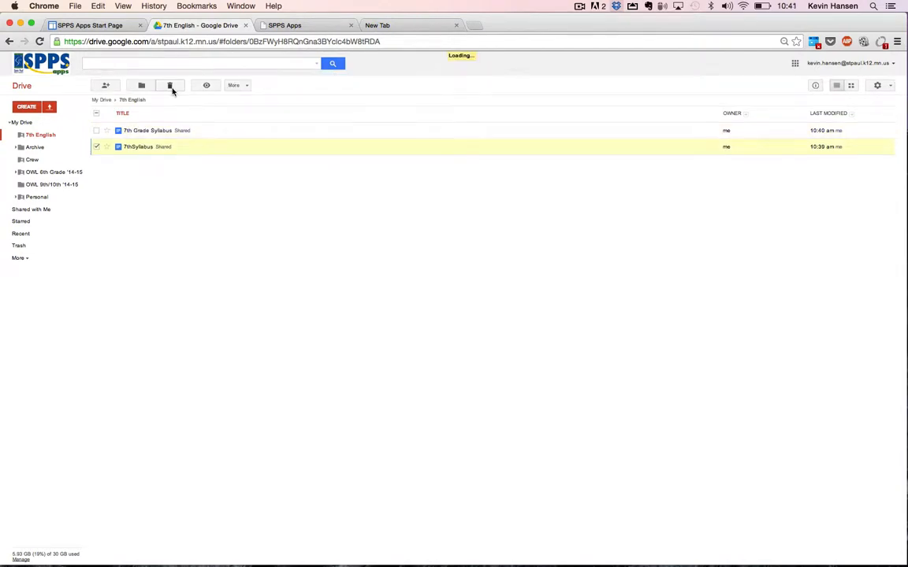
left_click(171, 85)
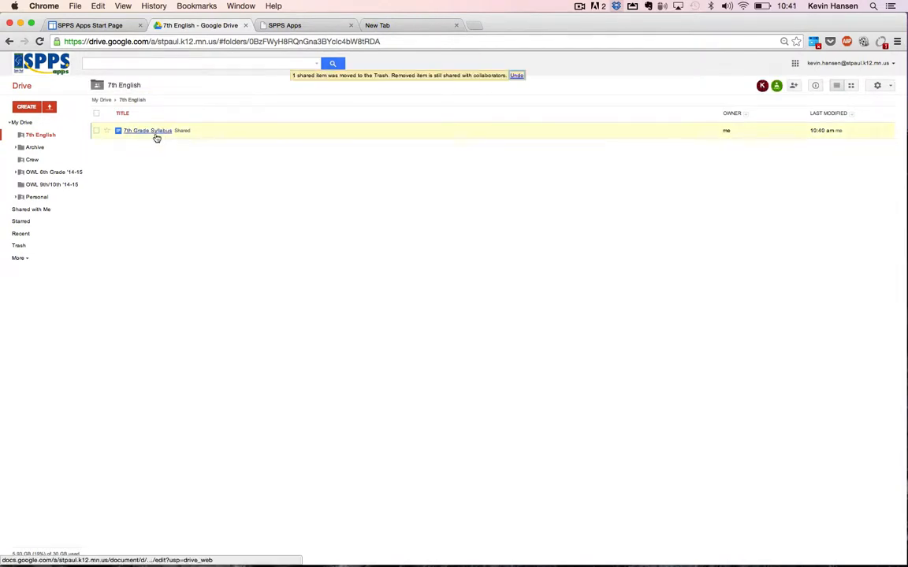
Step: Create a subfolder named "Quarter One" in the 7th English folder, sharing it with the folder's permissions
left_click(33, 107)
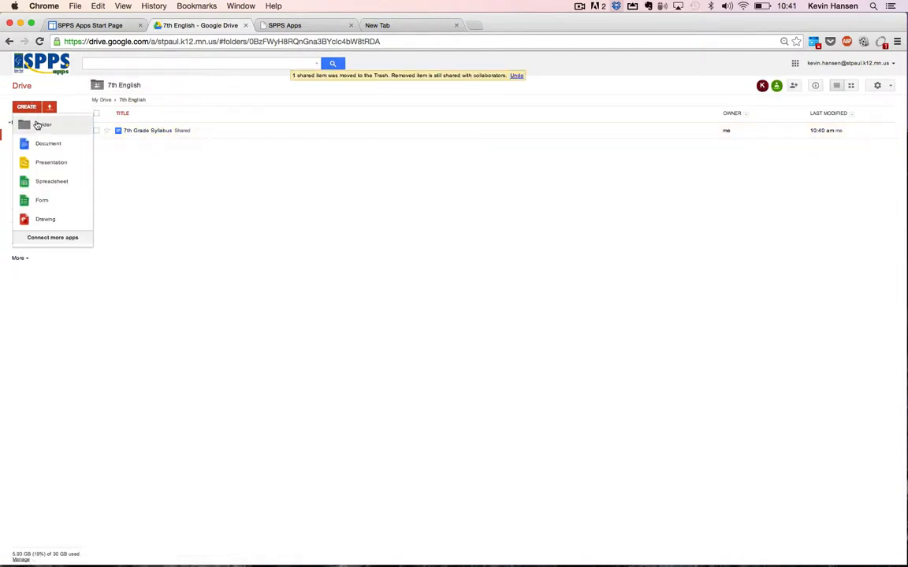
left_click(37, 125)
type("Quarter One")
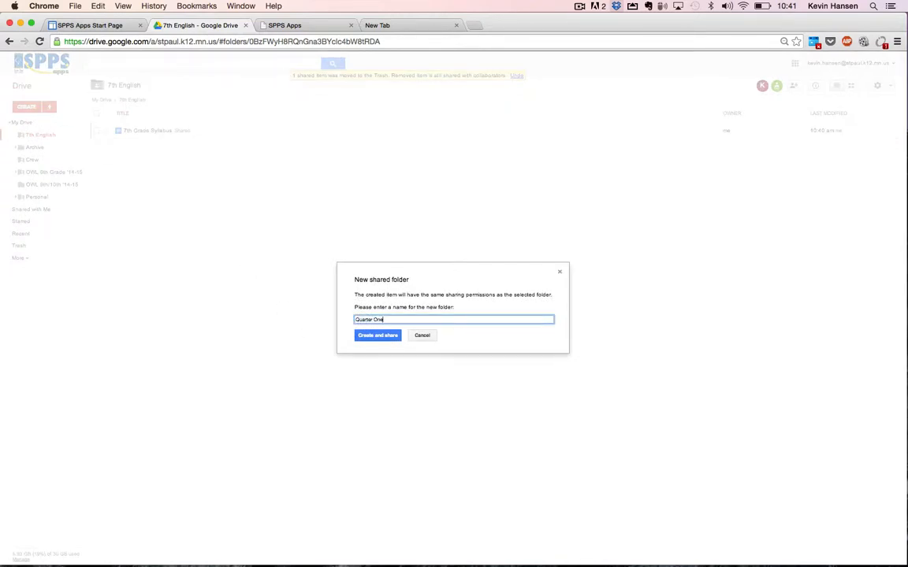
key("Return")
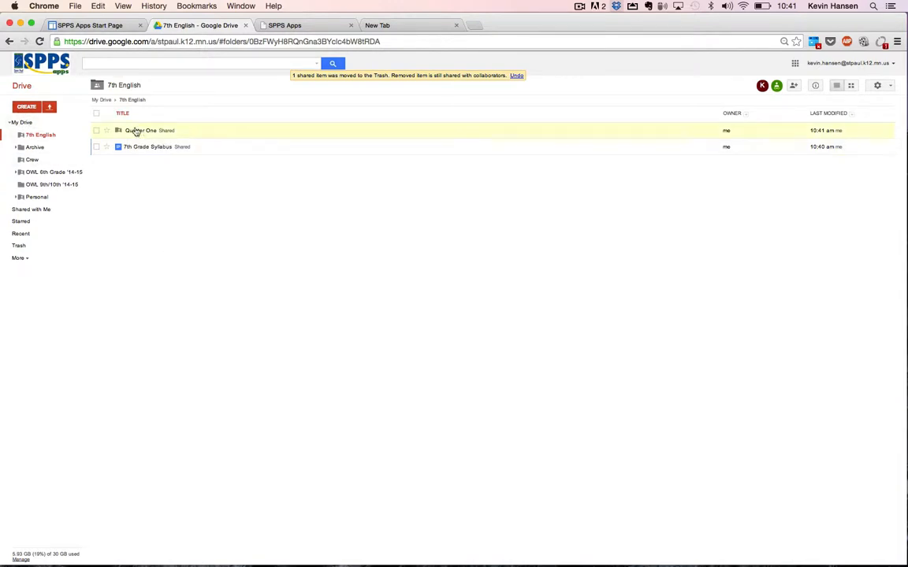
Step: Create a second shared subfolder named "Quarter Two" in the 7th English folder
left_click(19, 107)
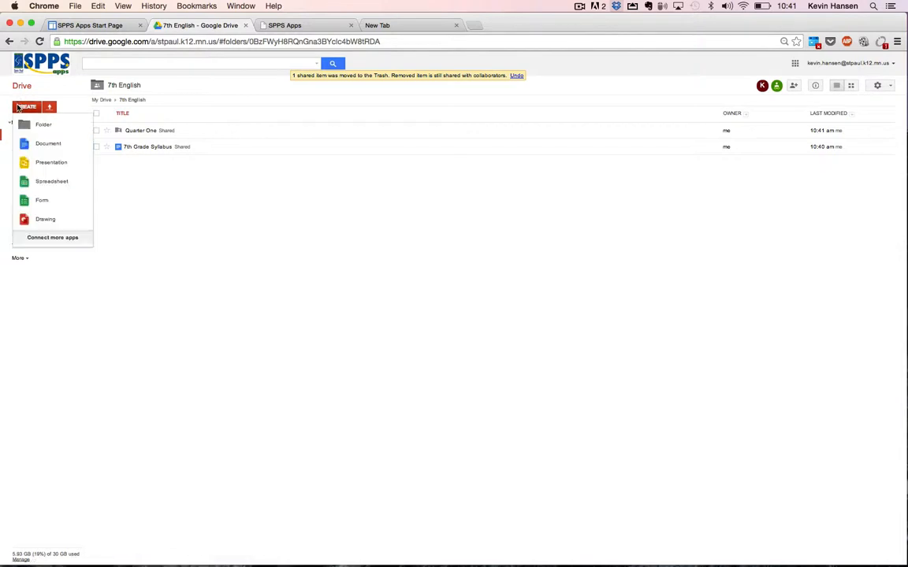
left_click(40, 124)
type("Q")
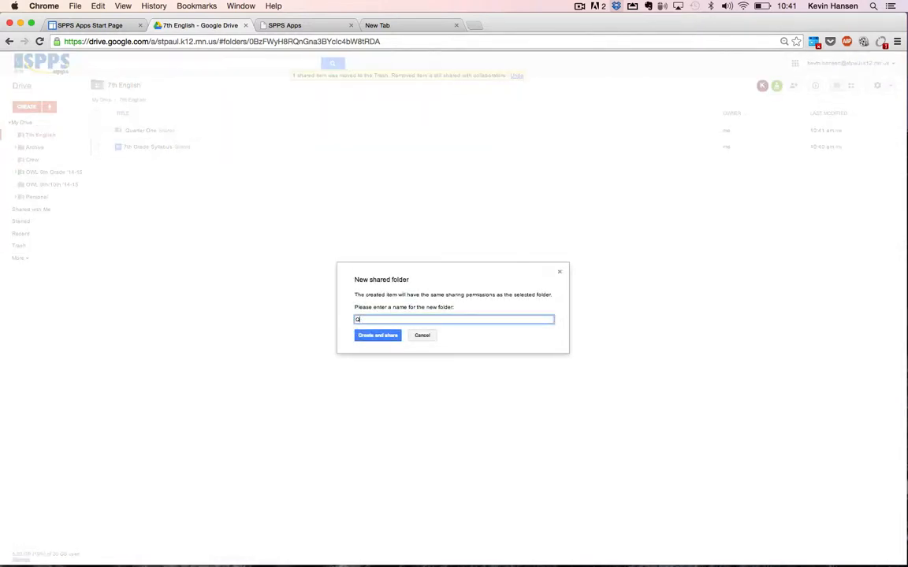
type("uarter Two")
key("Return")
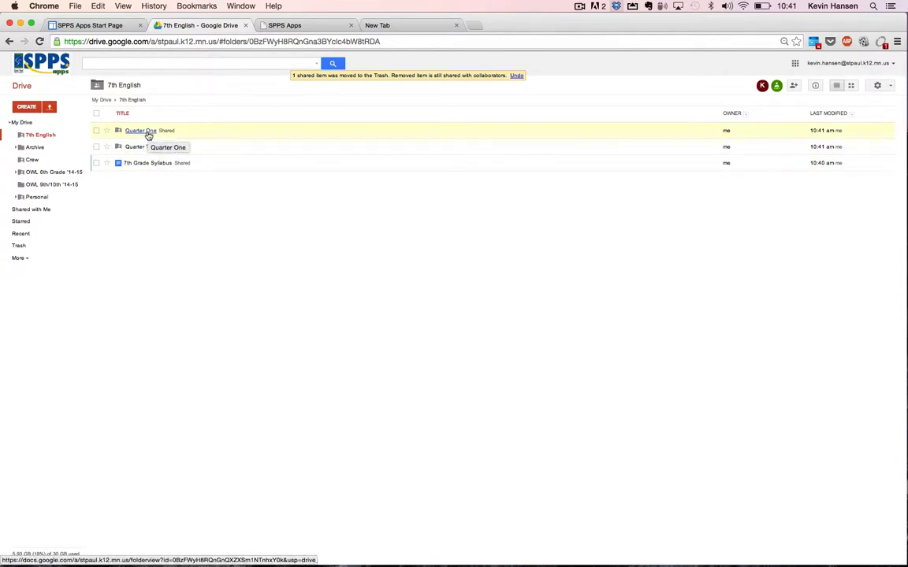
Step: View slides 2 and 3 of Quarter One Daily Agendas from the OWL 6th Grade '14-15 Quarter One folder, and return to Drive
left_click(68, 173)
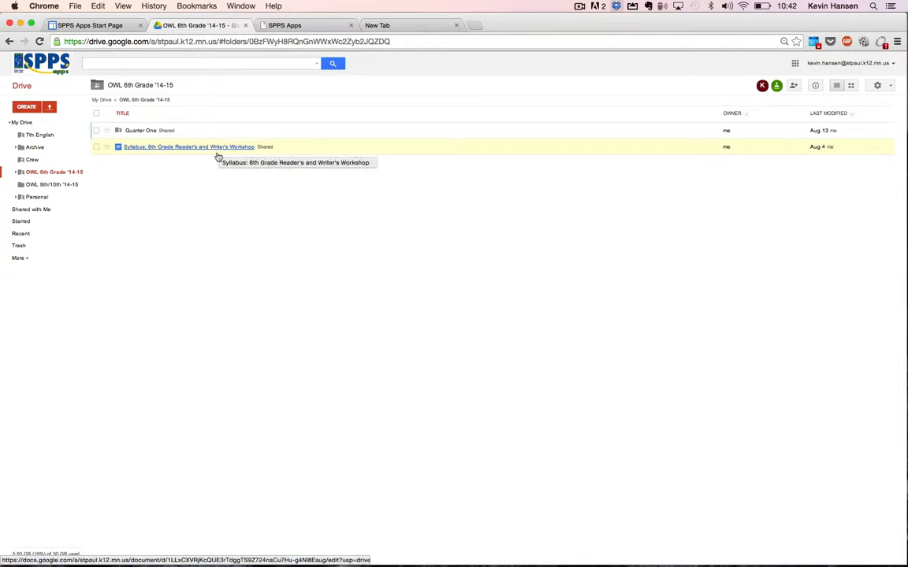
left_click(142, 131)
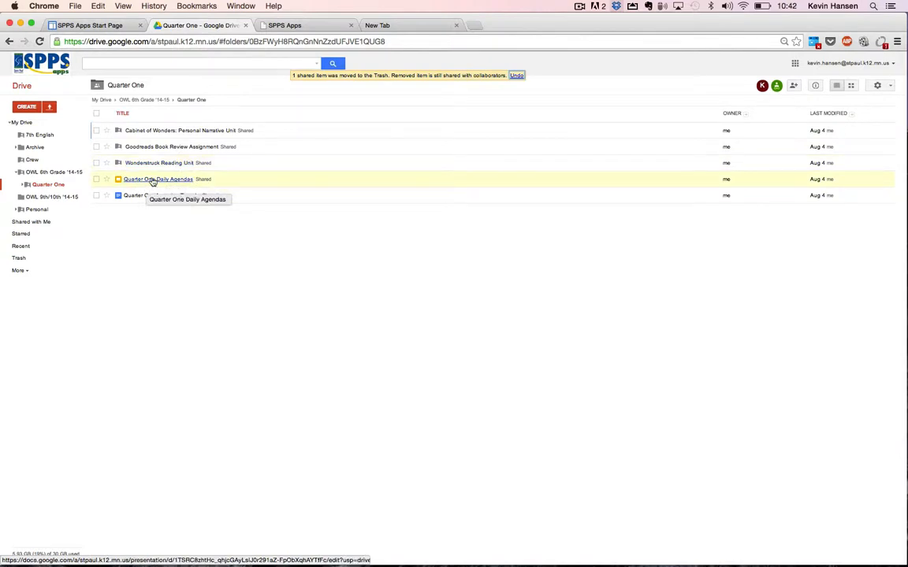
left_click(153, 181)
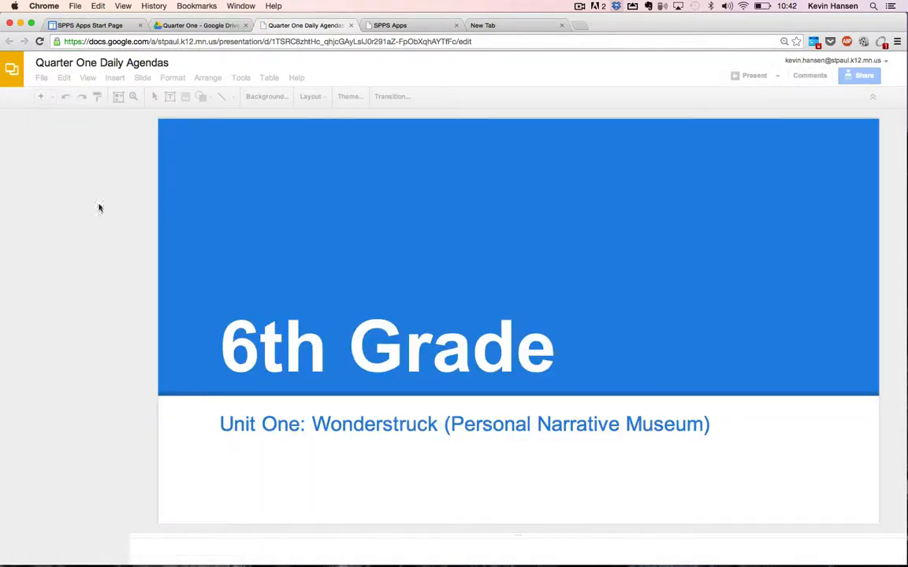
left_click(74, 192)
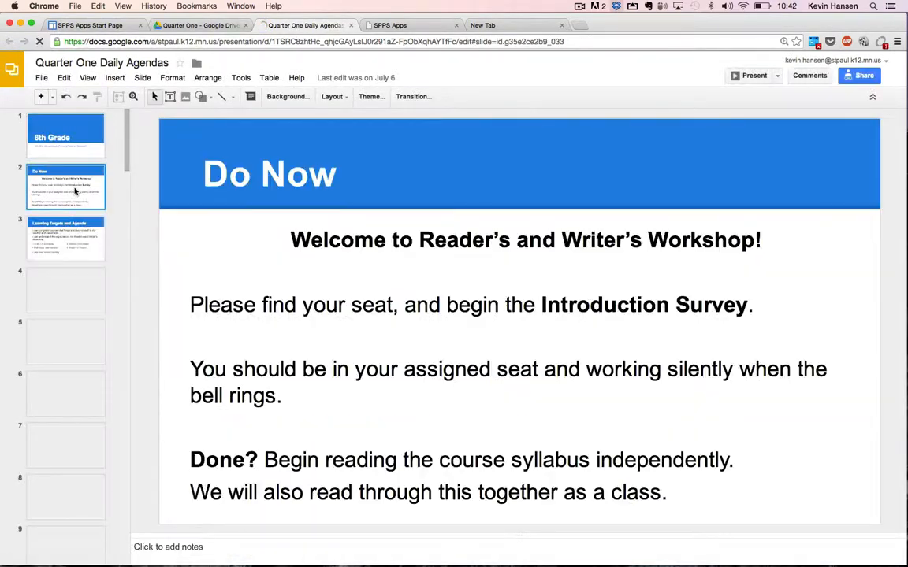
left_click(66, 231)
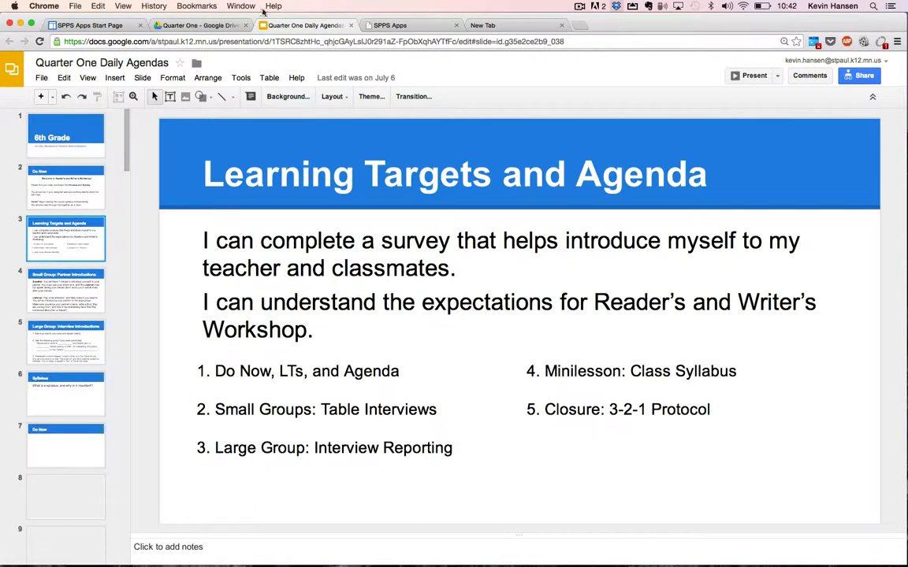
left_click(213, 25)
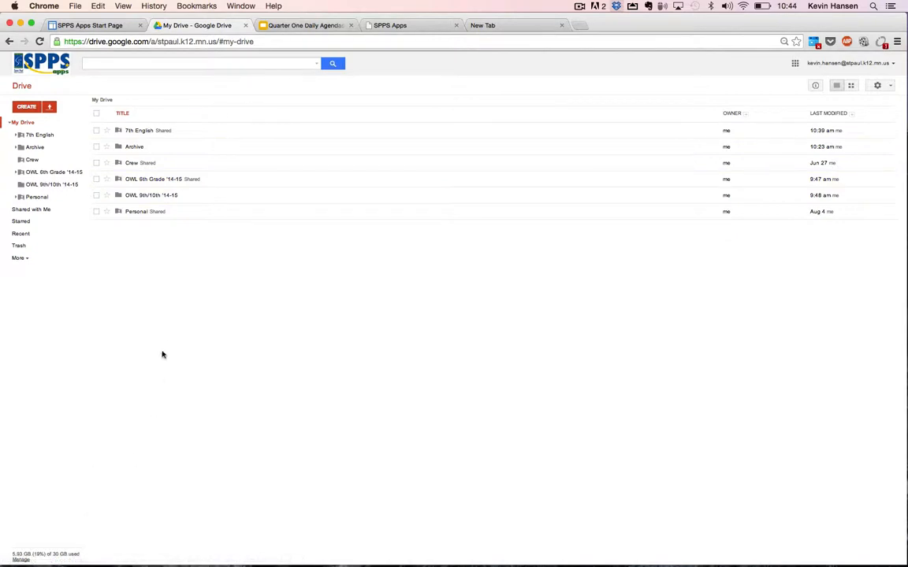
left_click(38, 110)
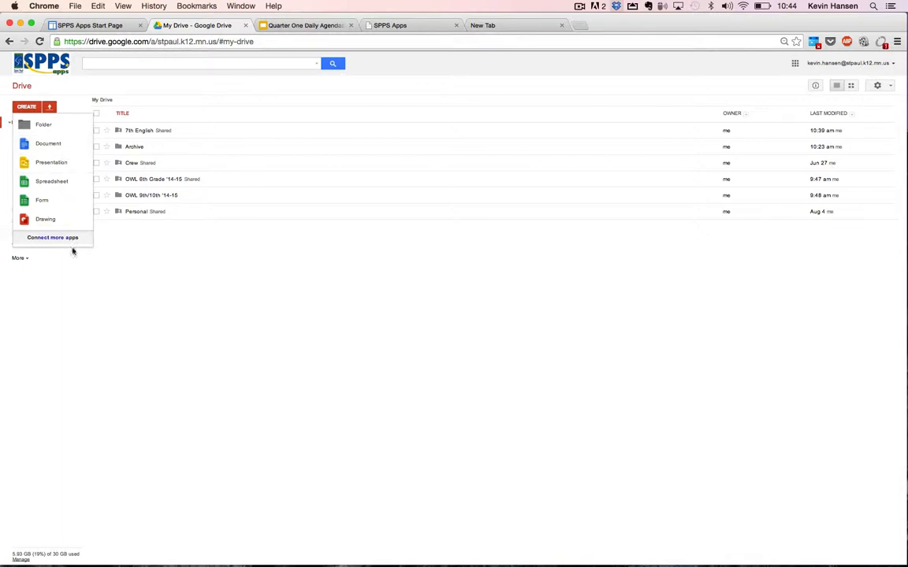
left_click(119, 256)
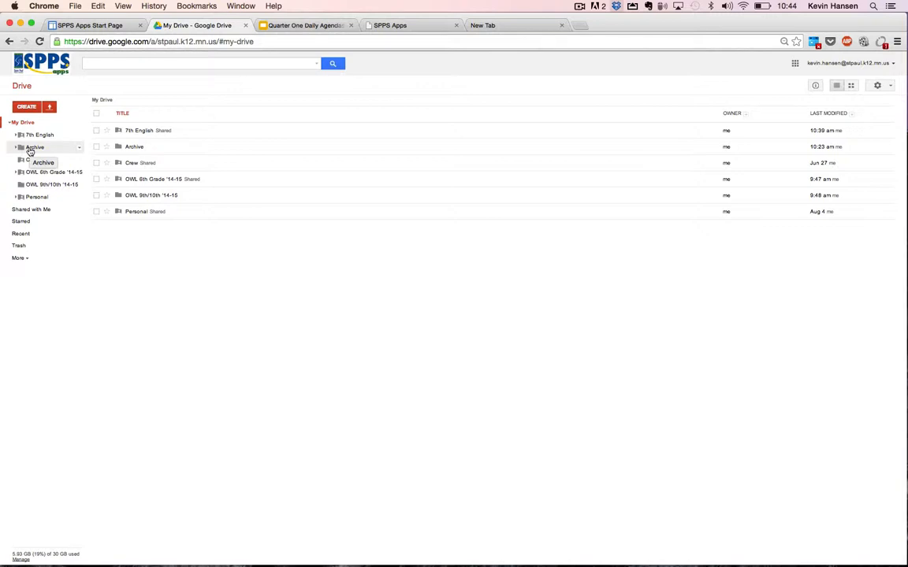
left_click(26, 108)
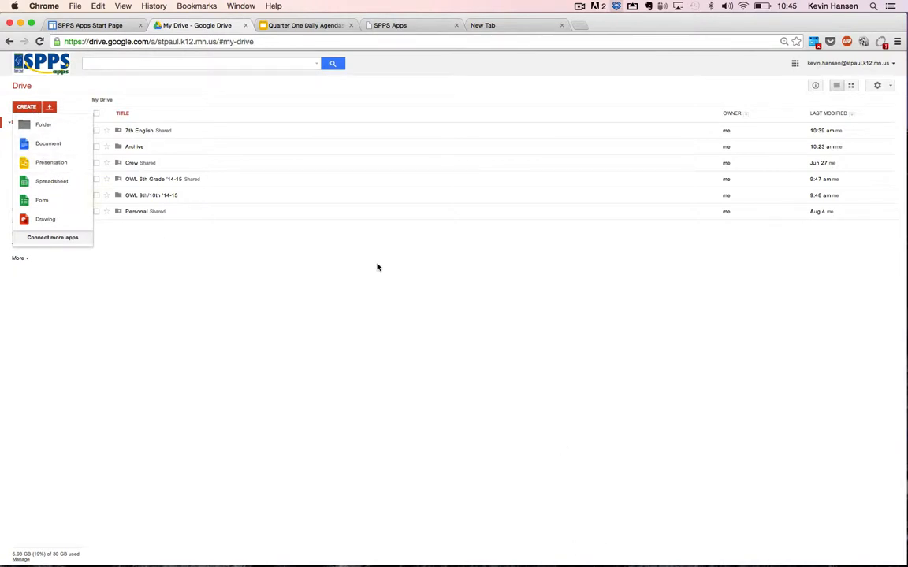
left_click(339, 239)
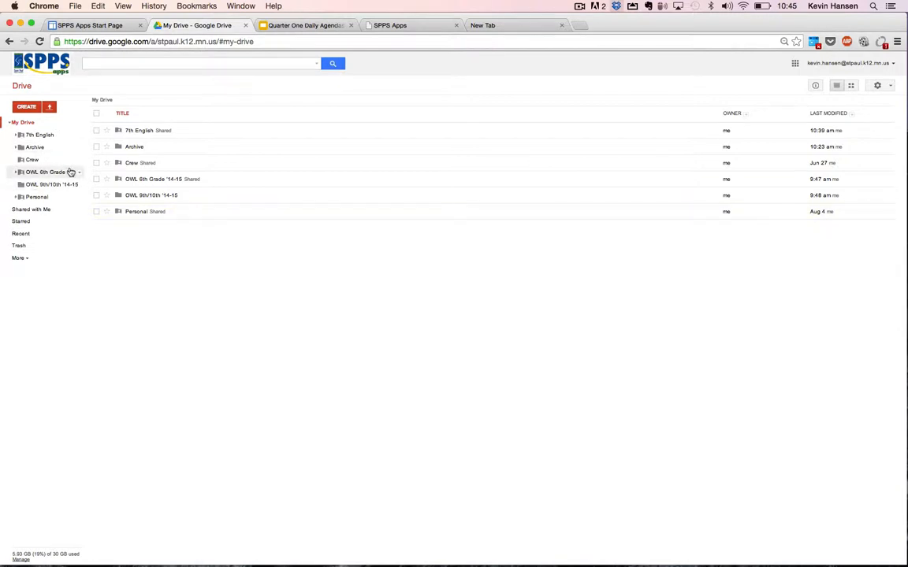
Step: Create a new presentation in My Drive, dismiss the theme chooser without picking a theme, and return to the Drive file list
left_click(26, 107)
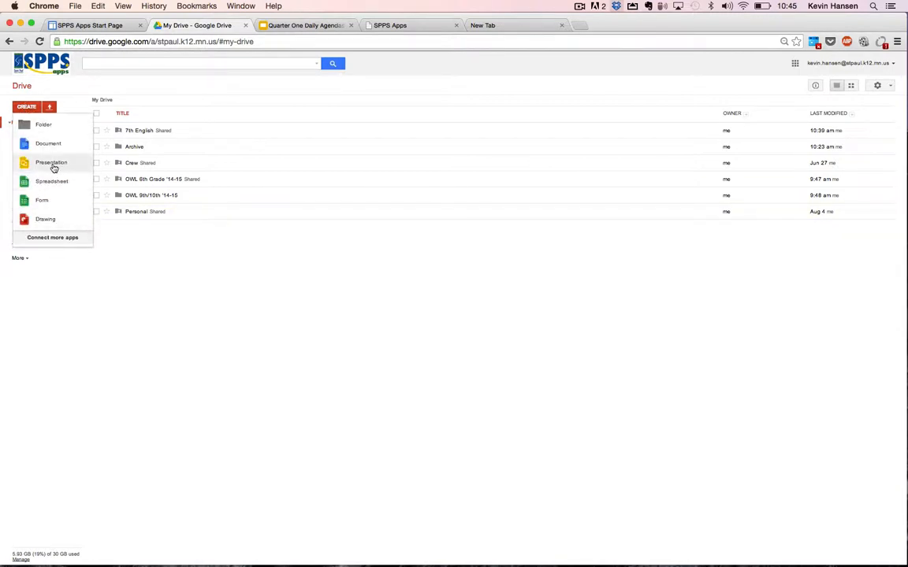
left_click(53, 164)
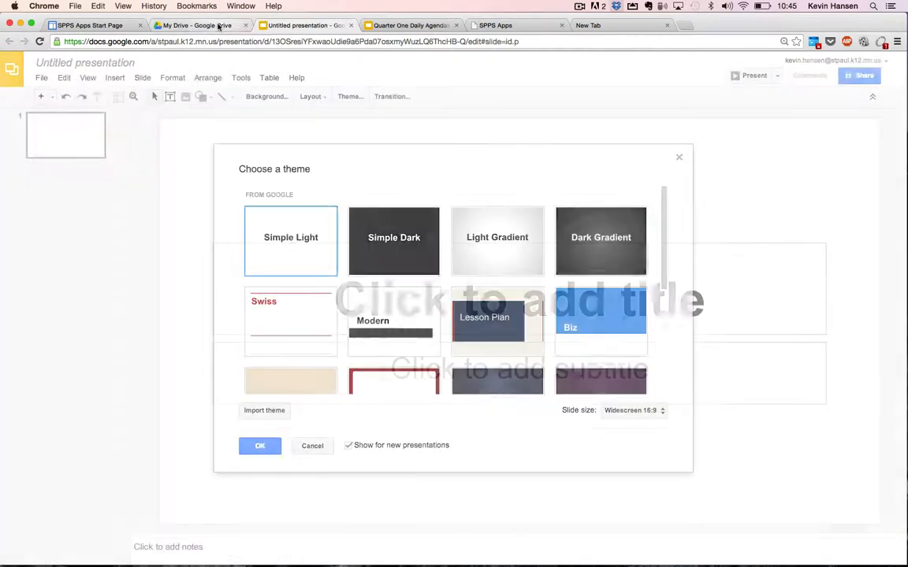
left_click(312, 446)
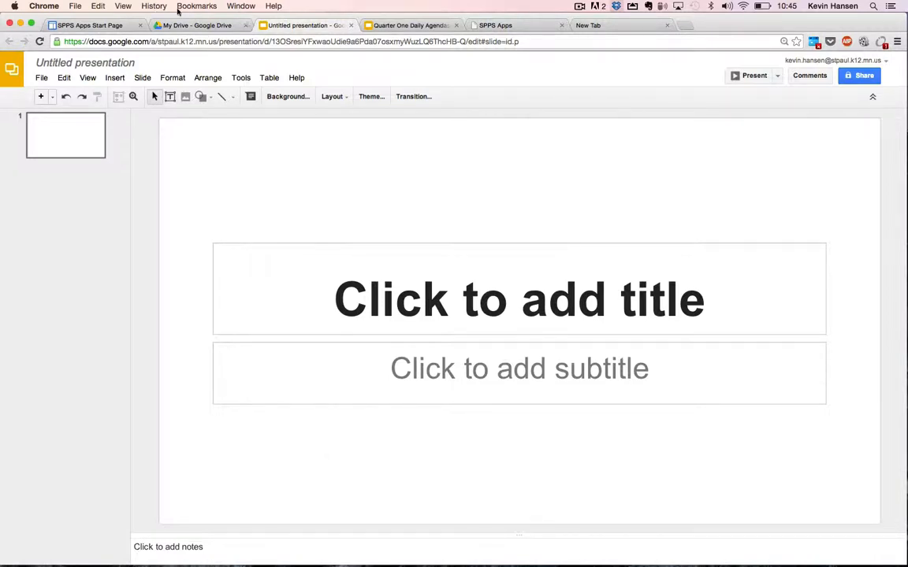
left_click(197, 24)
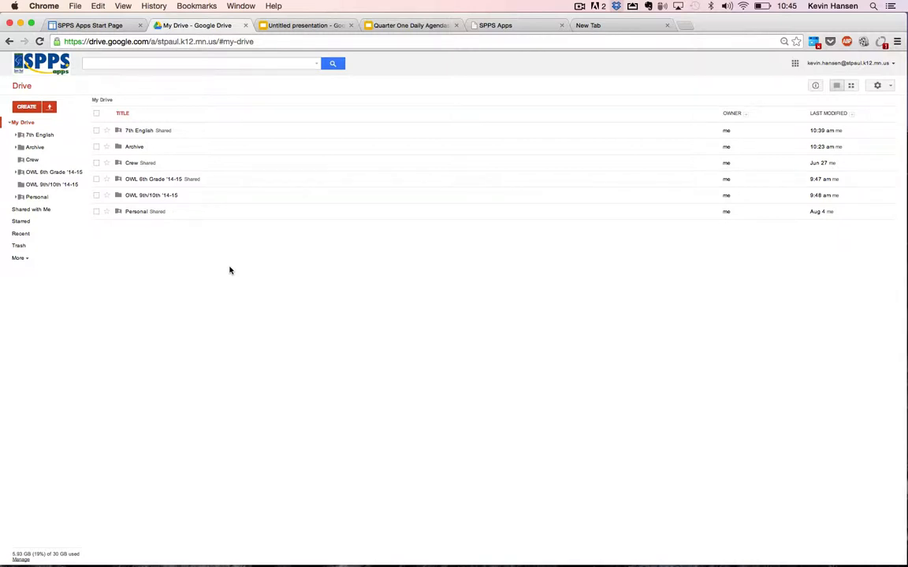
left_click(579, 6)
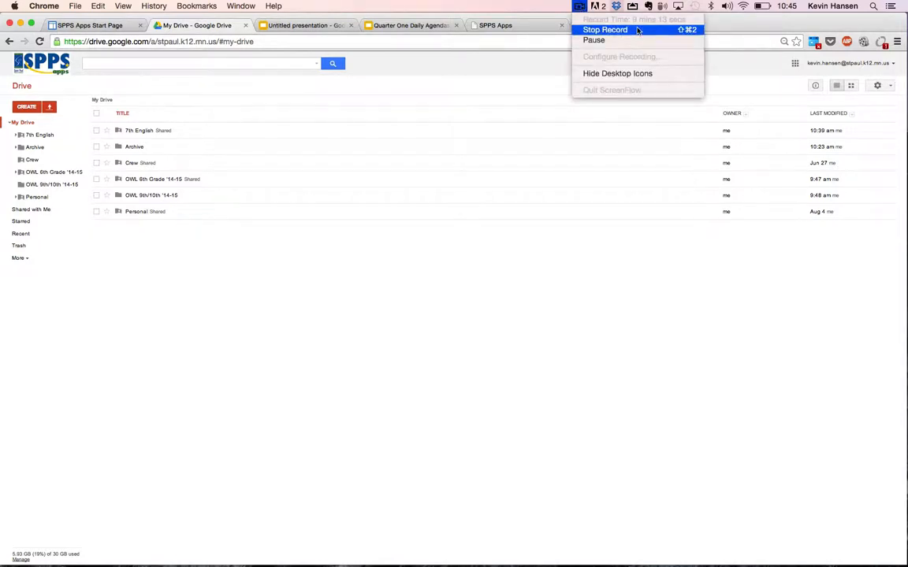